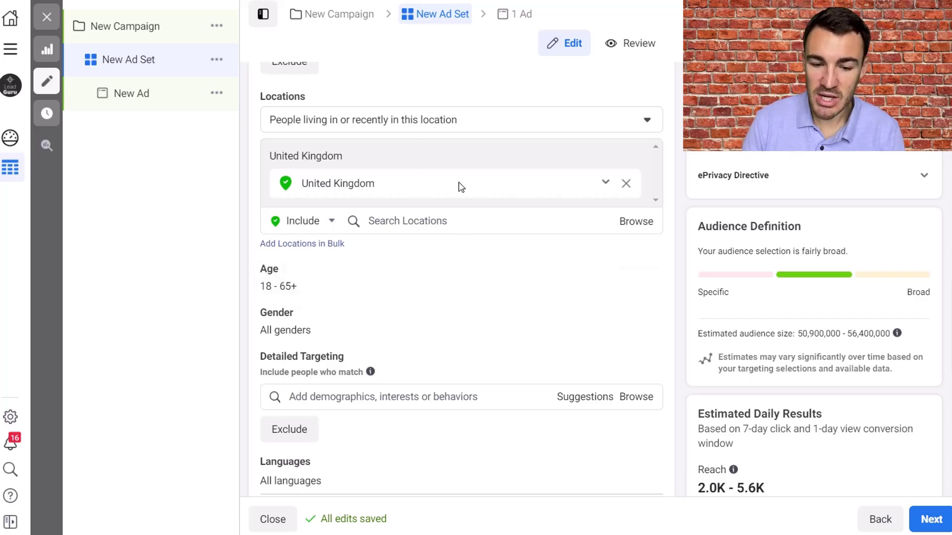
scroll(459, 185, up, 2)
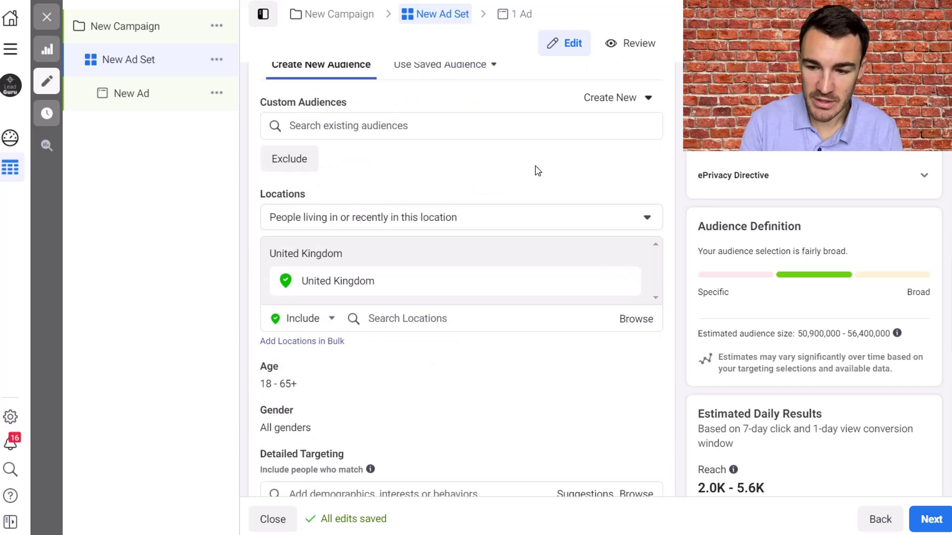
scroll(536, 171, down, 4)
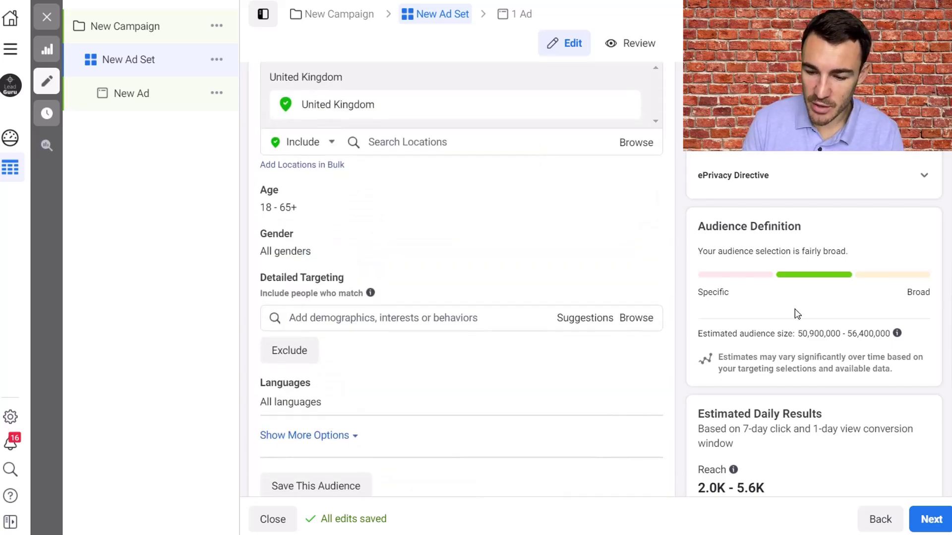
scroll(586, 282, up, 1)
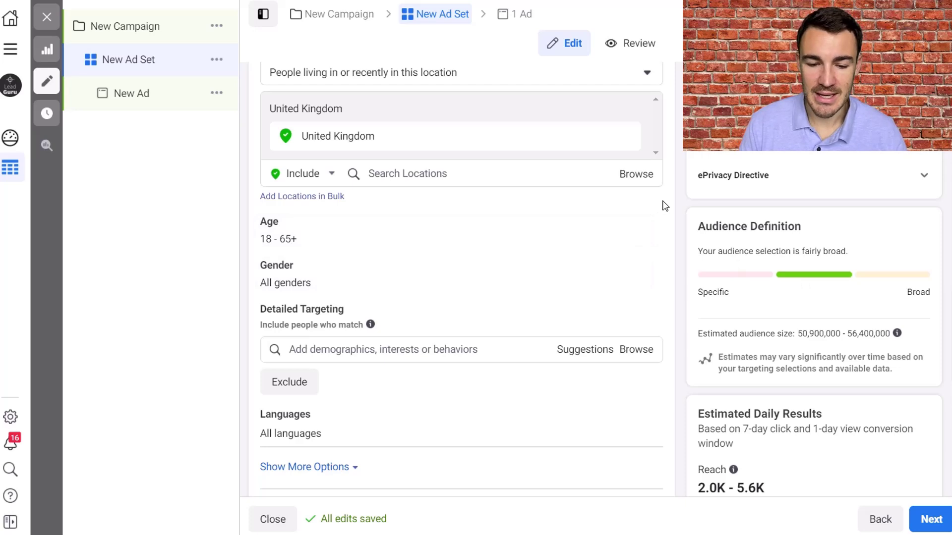
Search 'business page admin' and add Business page admins to the ad set's detailed targeting.
click(402, 350)
text(b)
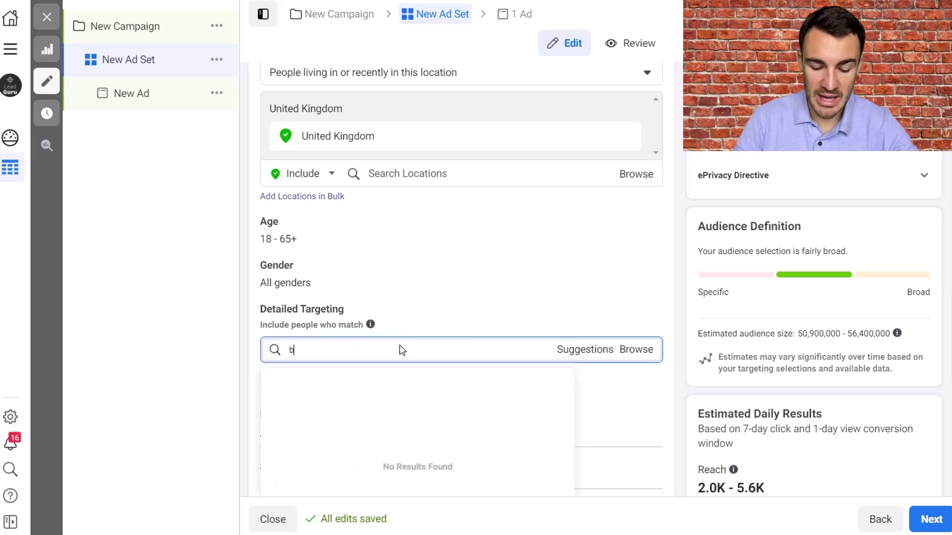
text(usiness p)
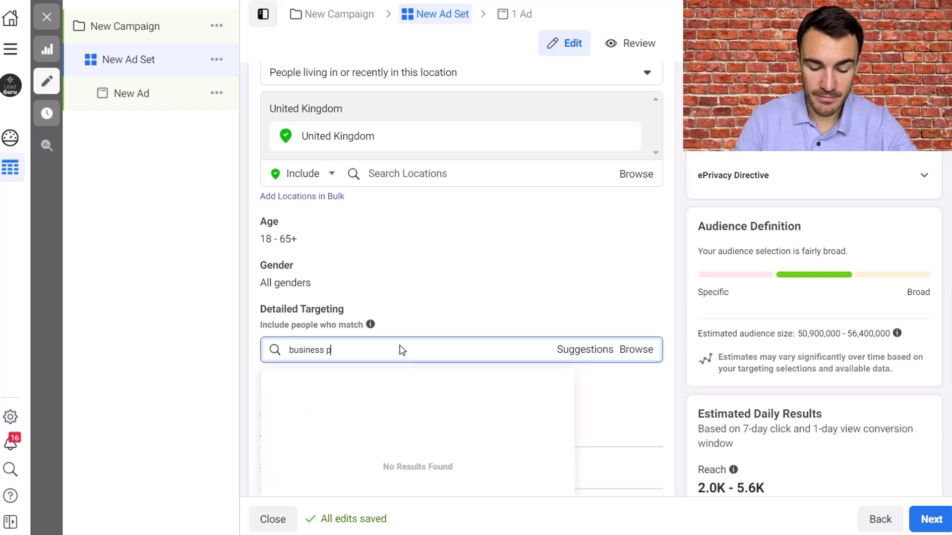
text(age admin)
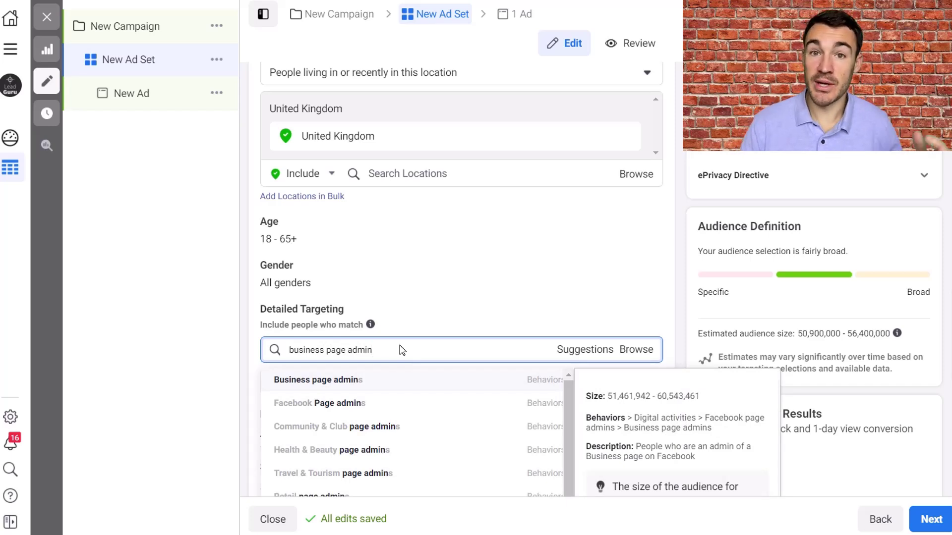
click(365, 382)
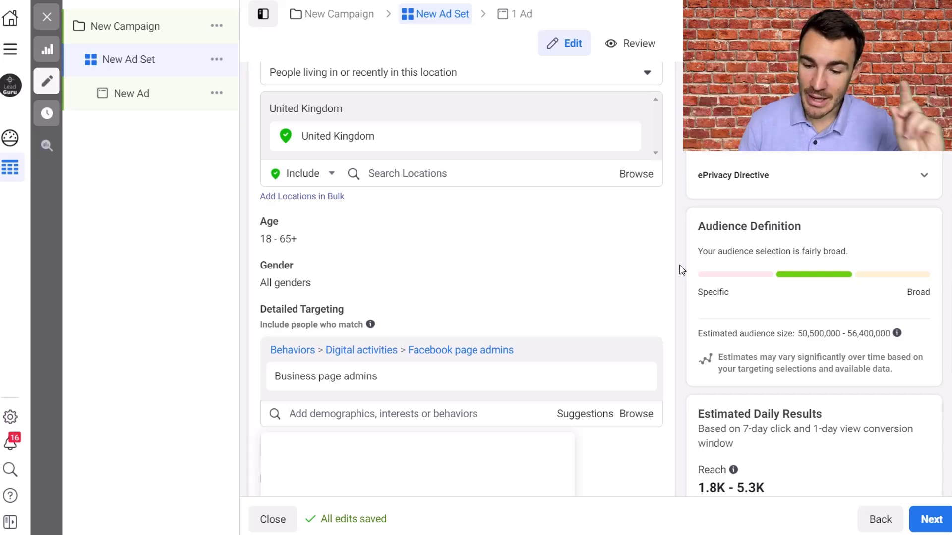
Dismiss the empty targeting suggestions, keeping UK Business page admins at 1.8K–5.3K daily reach.
mouse_move(406, 381)
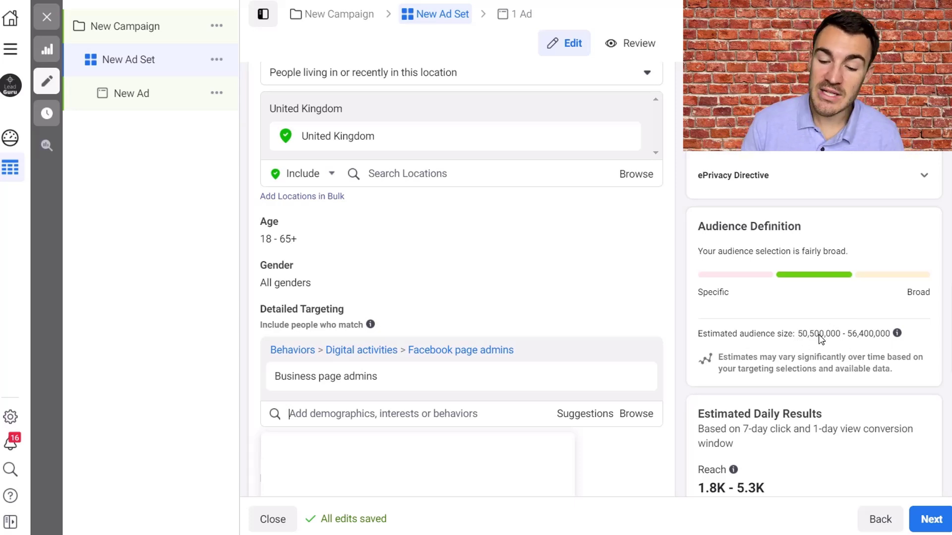
click(675, 323)
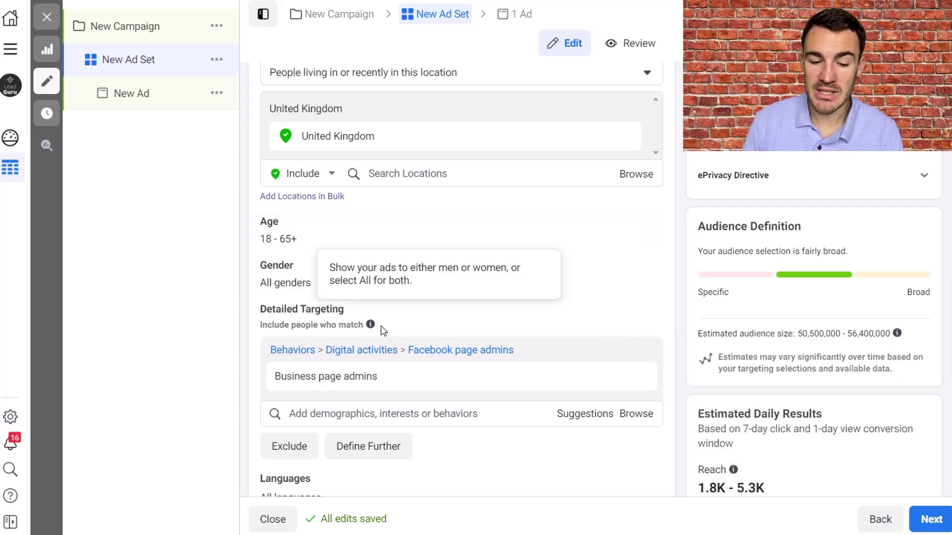
mouse_move(370, 385)
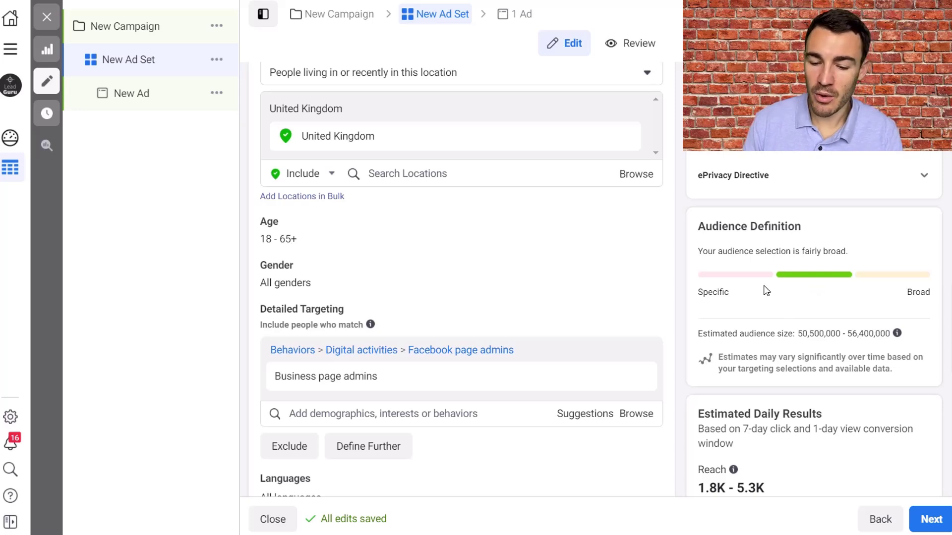
mouse_move(336, 380)
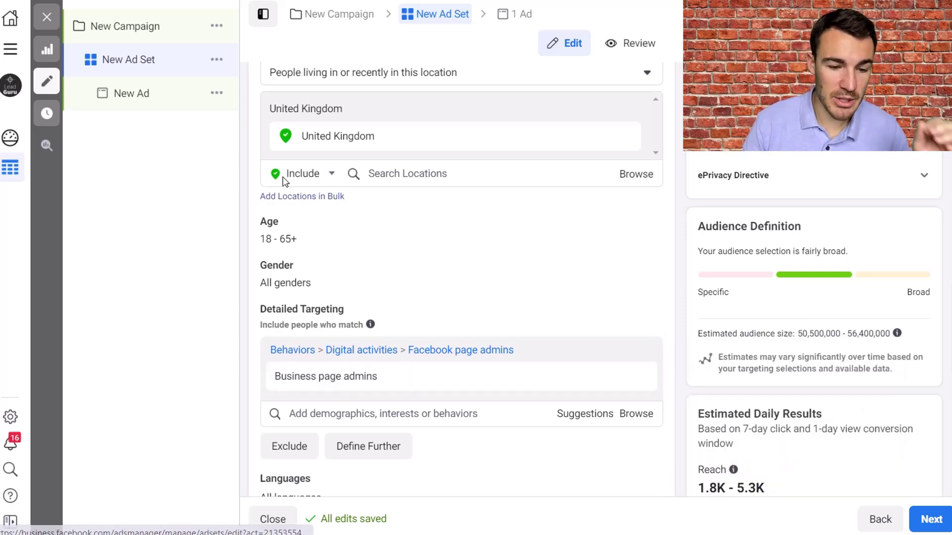
Close the ad set editor and create a new campaign with the Reach objective from Campaigns.
click(47, 16)
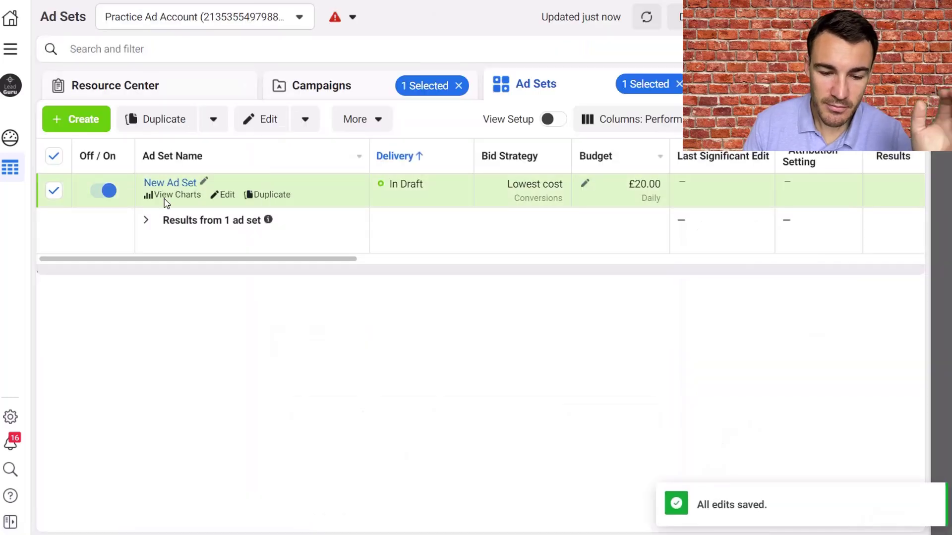
click(313, 88)
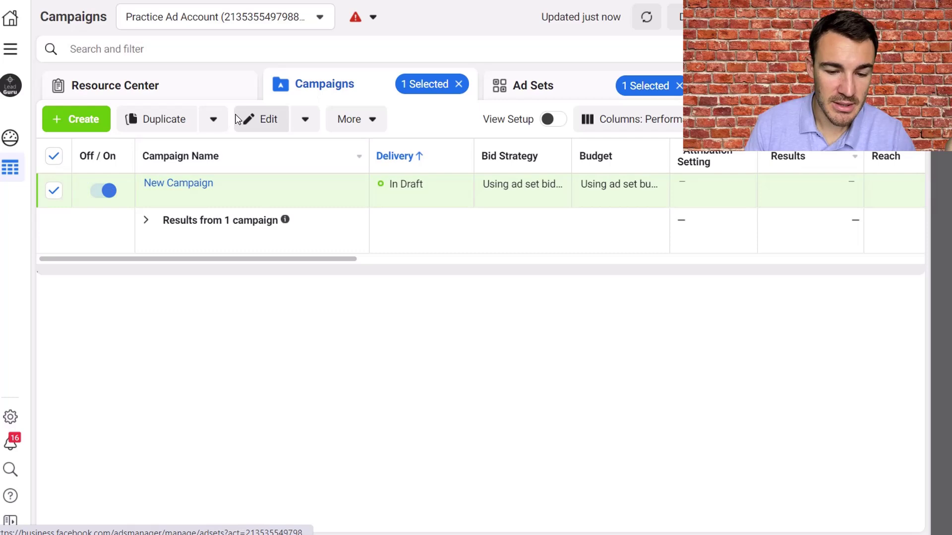
click(74, 114)
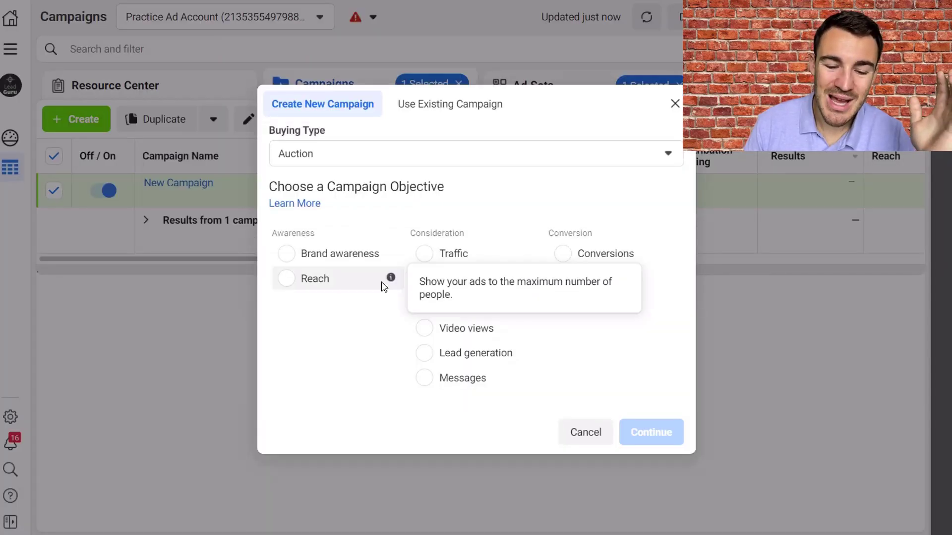
click(323, 286)
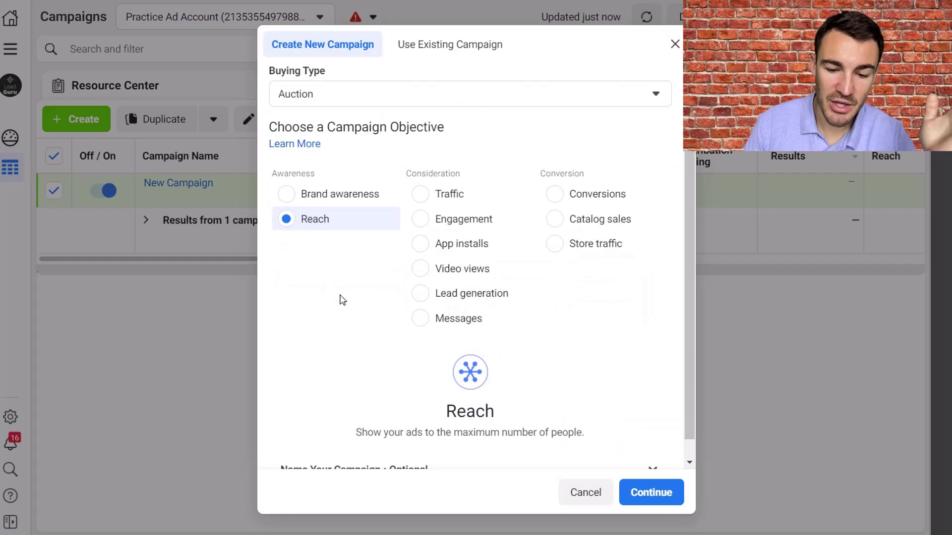
scroll(648, 376, down, 1)
click(655, 492)
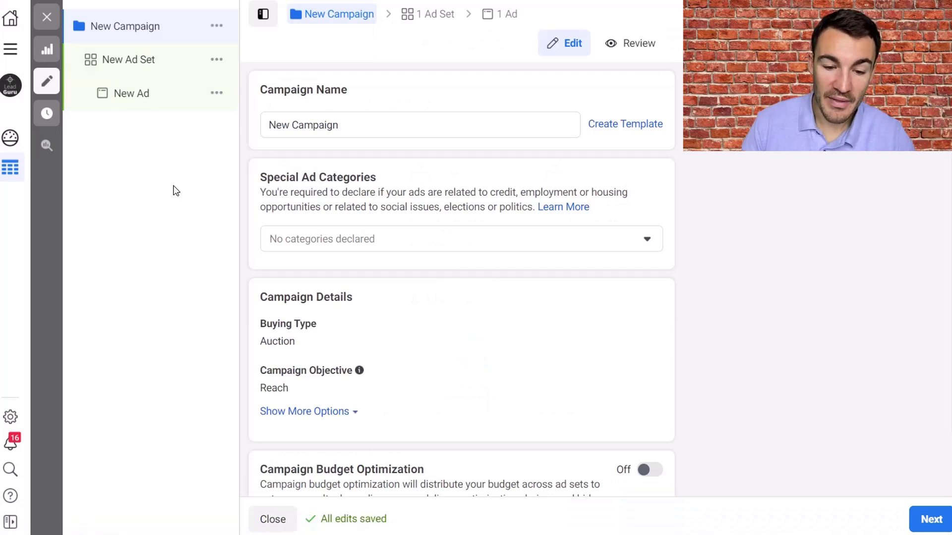
Rename the reach ad set from 'New Ad Set' to 'New Reach Ad Set'.
click(164, 59)
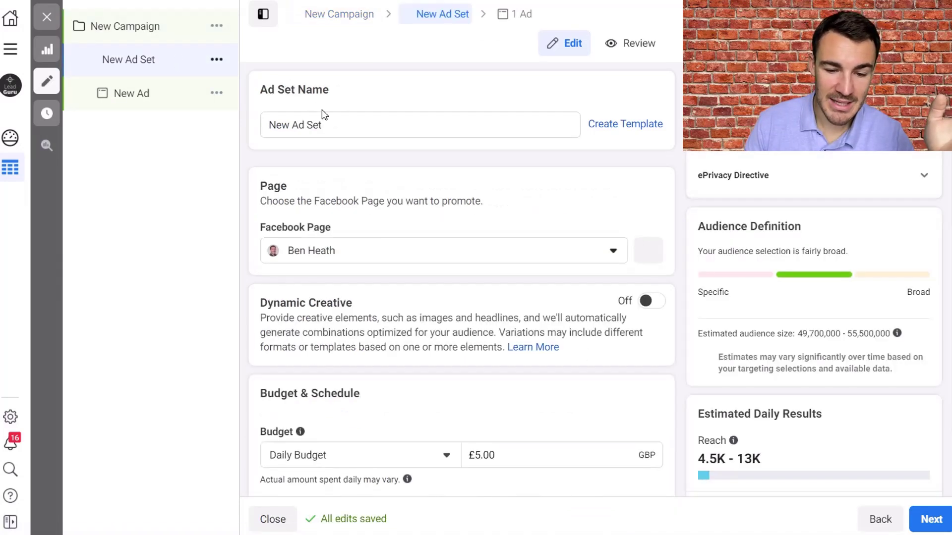
click(288, 125)
text(Reach)
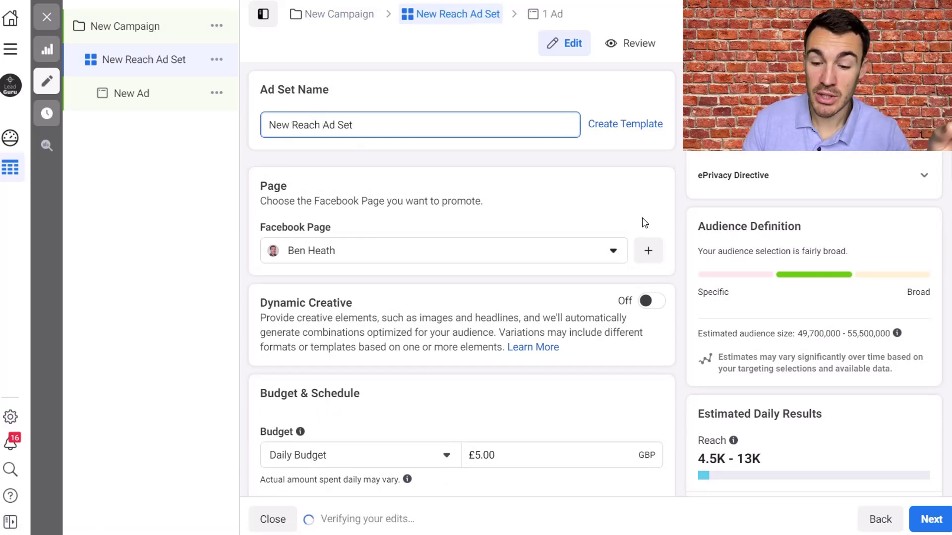
click(688, 194)
scroll(688, 194, down, 10)
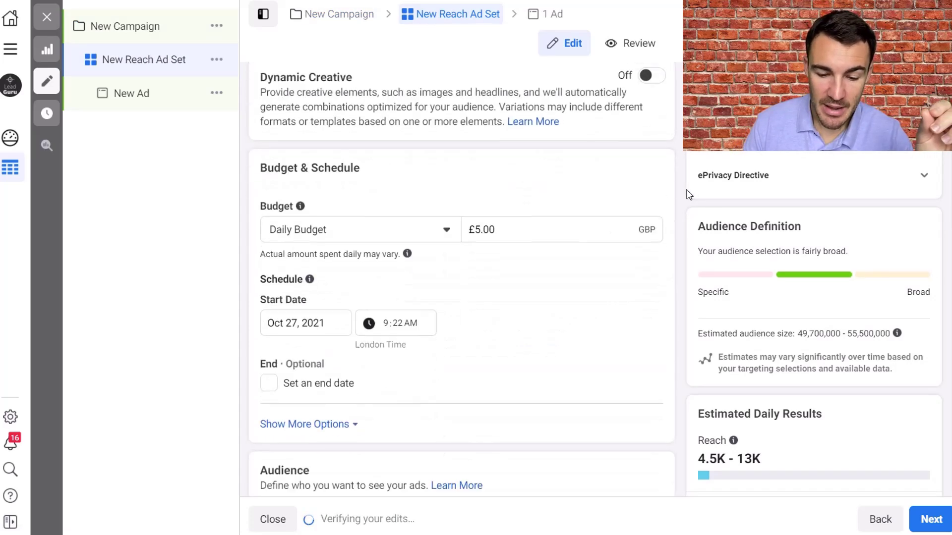
scroll(688, 193, up, 2)
scroll(688, 194, up, 1)
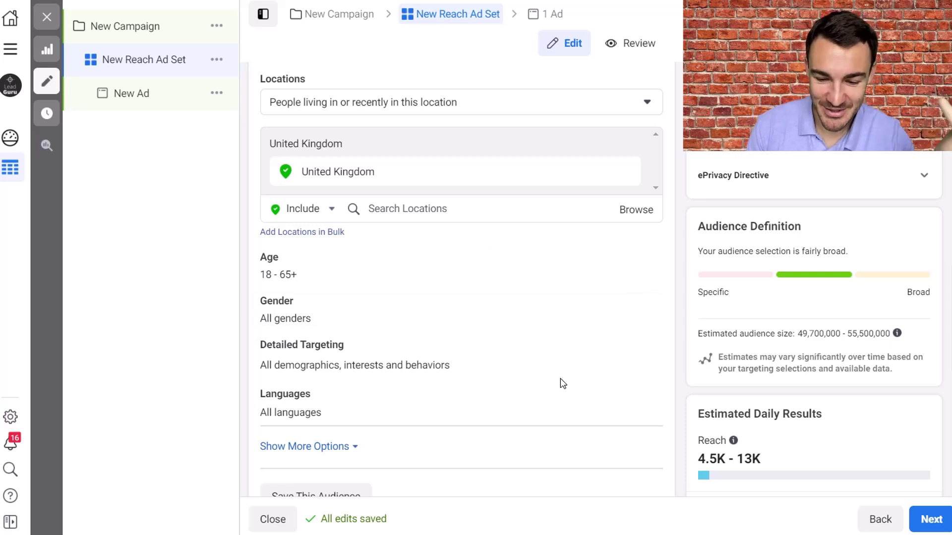
Add Business page admins to New Reach Ad Set's detailed targeting, narrowing audience to 666,000–701,000.
click(650, 353)
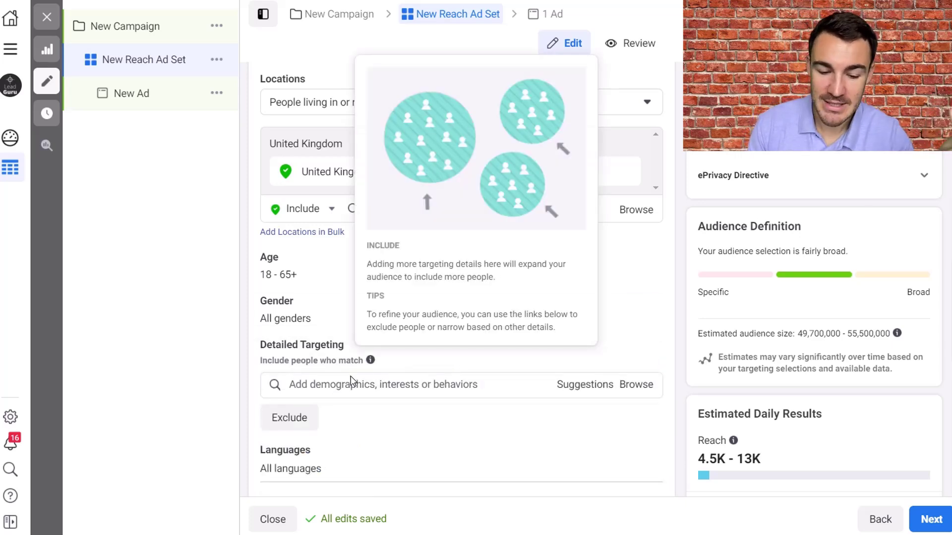
click(341, 390)
text(Busin)
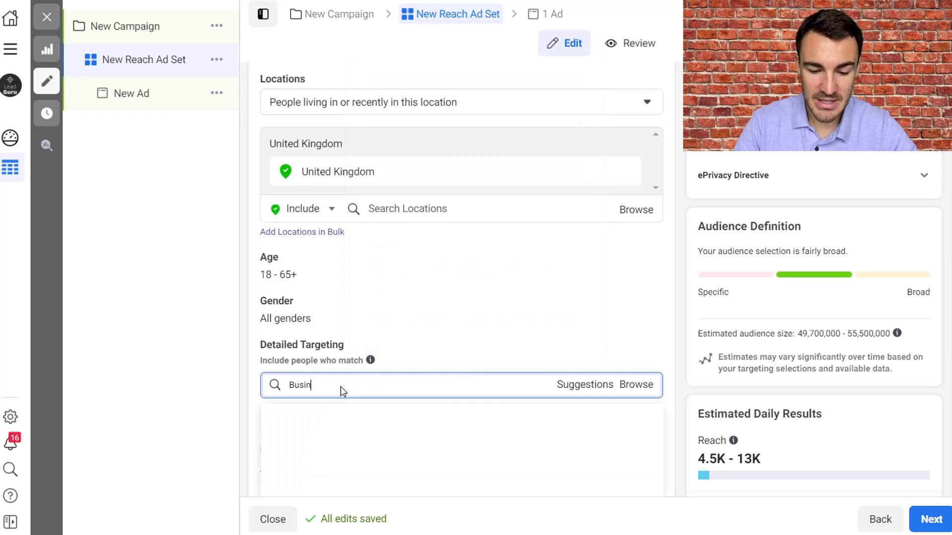
text(ess Page Admins)
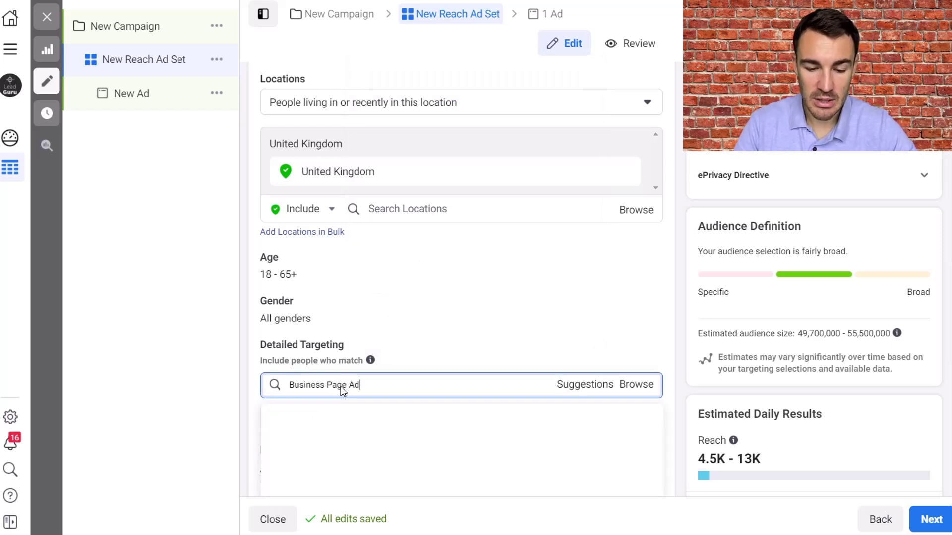
click(350, 416)
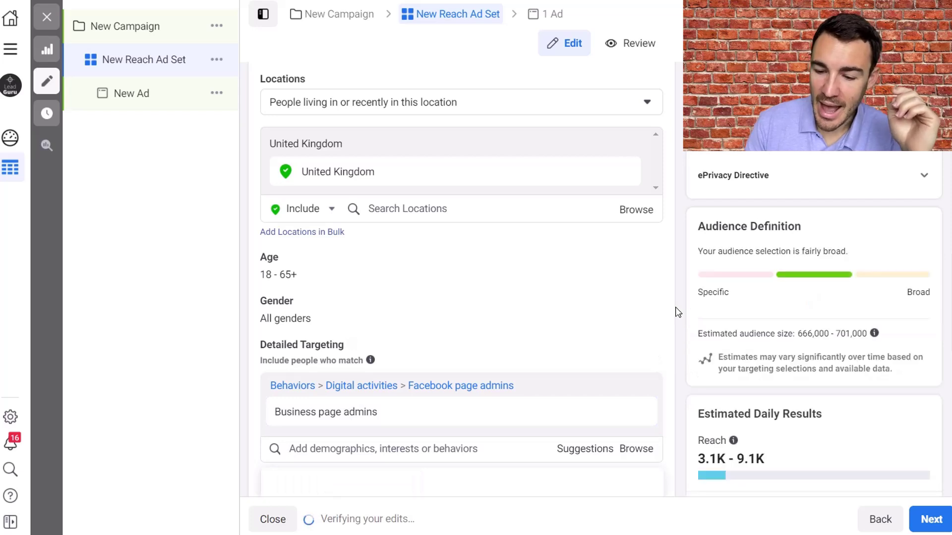
scroll(677, 311, down, 1)
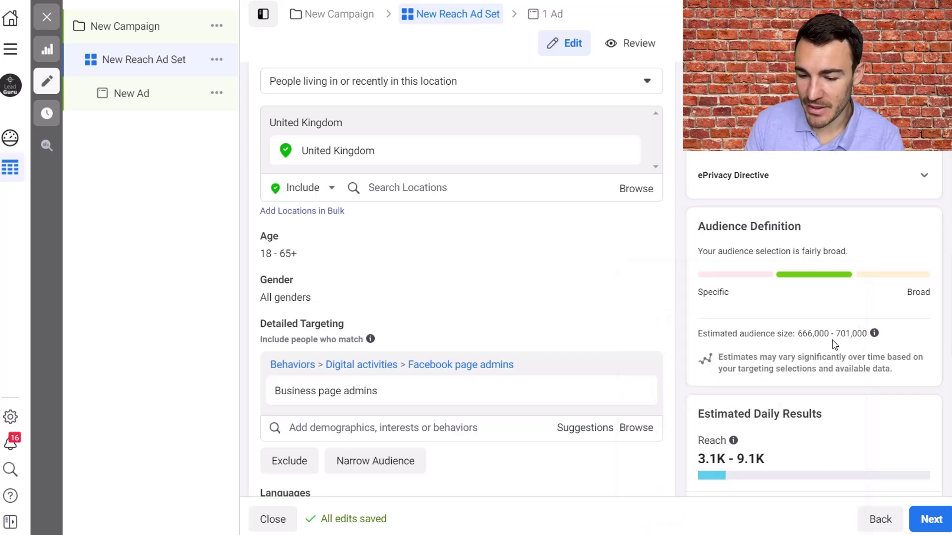
drag(867, 335, 800, 339)
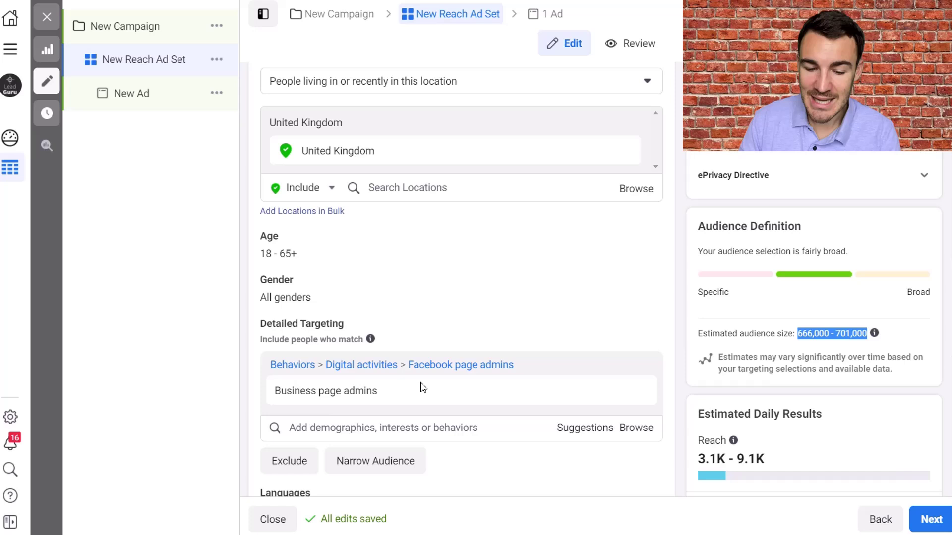
mouse_move(371, 342)
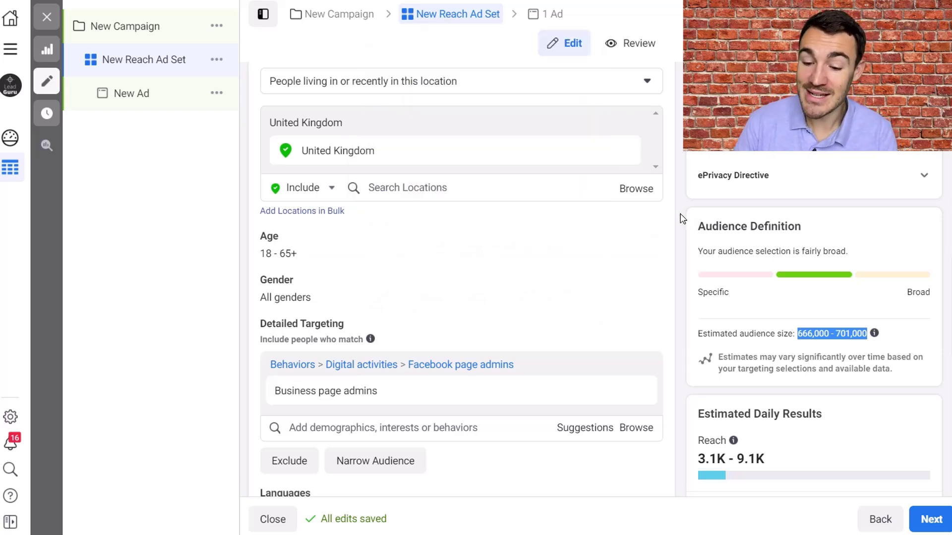
click(779, 298)
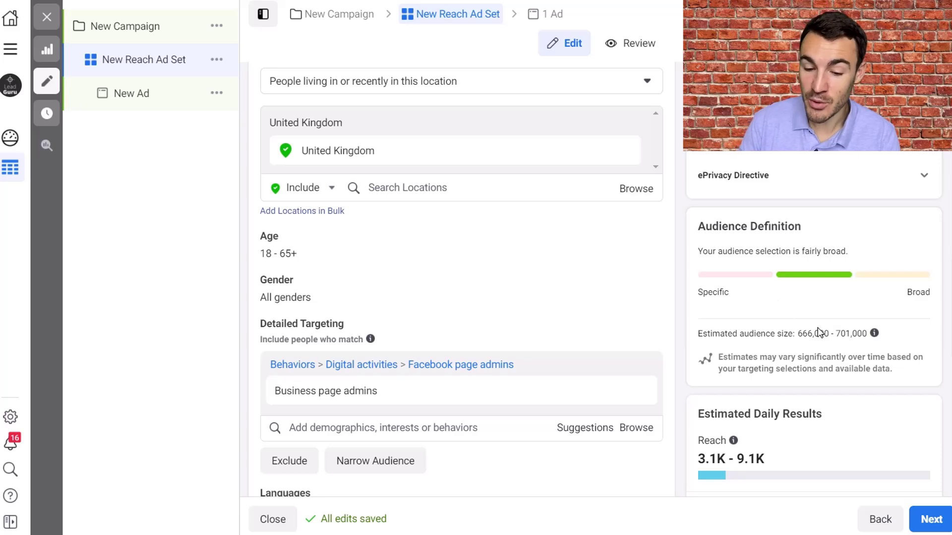
Close the editor and reopen the conversions New Ad Set to review its 50,500,000–56,400,000 audience.
click(48, 15)
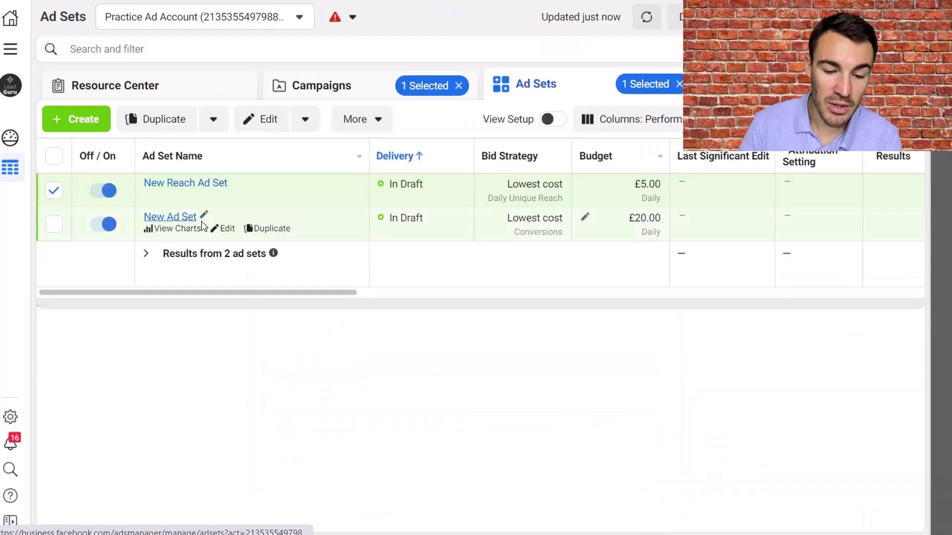
click(226, 229)
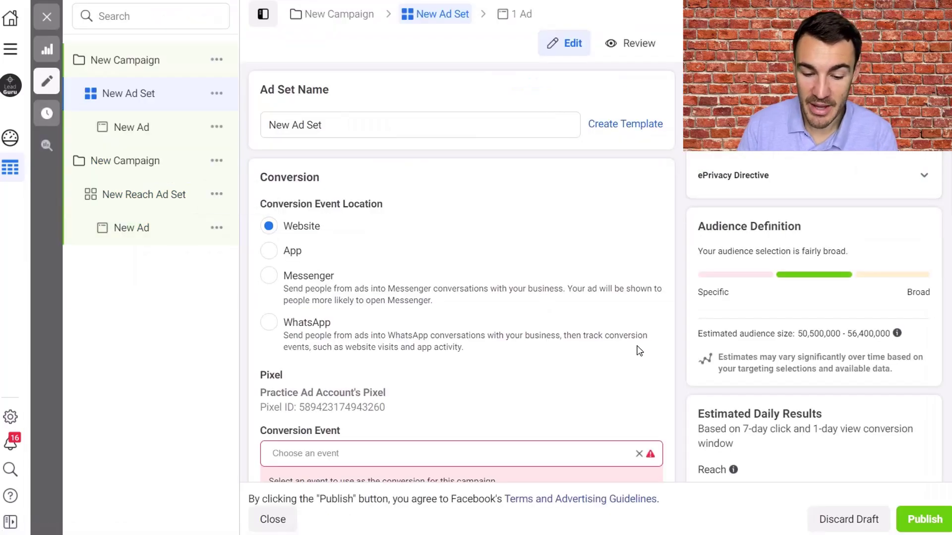
scroll(641, 351, down, 5)
scroll(639, 351, down, 10)
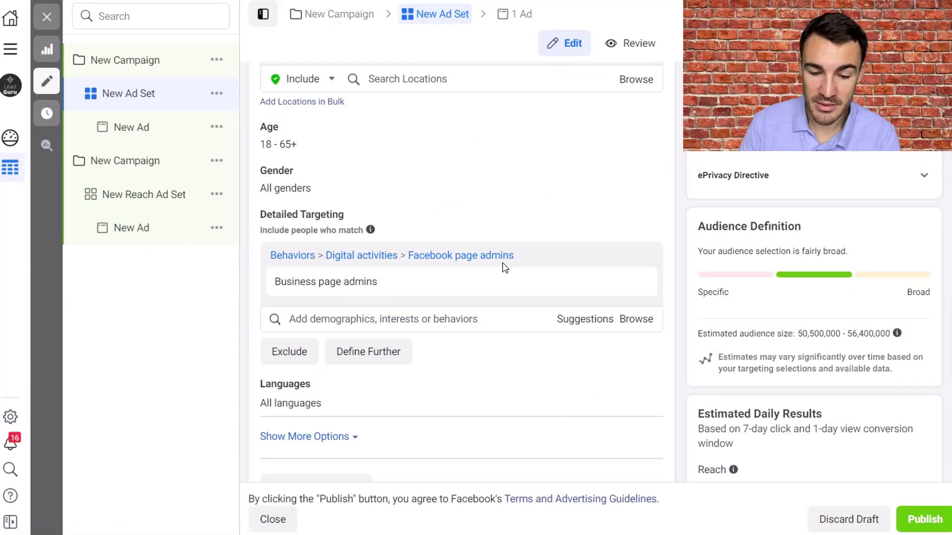
mouse_move(332, 286)
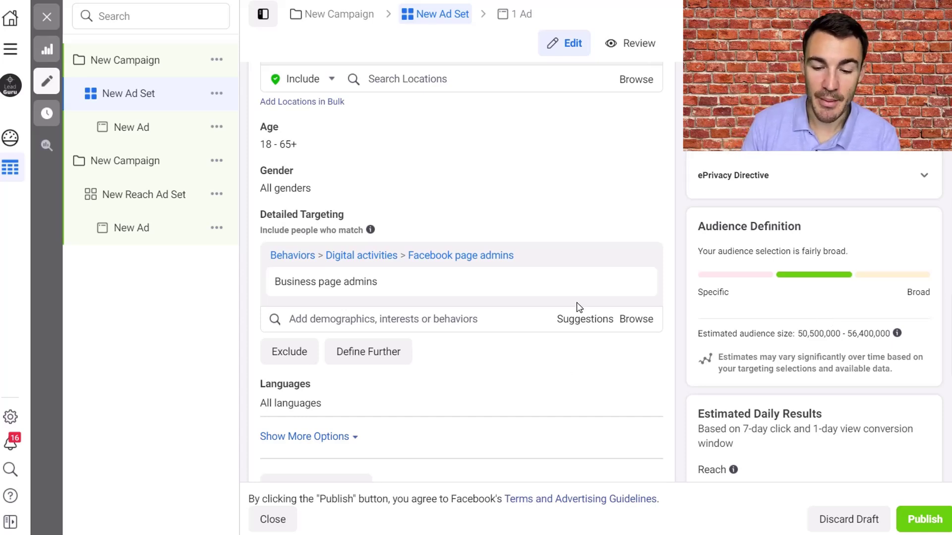
mouse_move(504, 276)
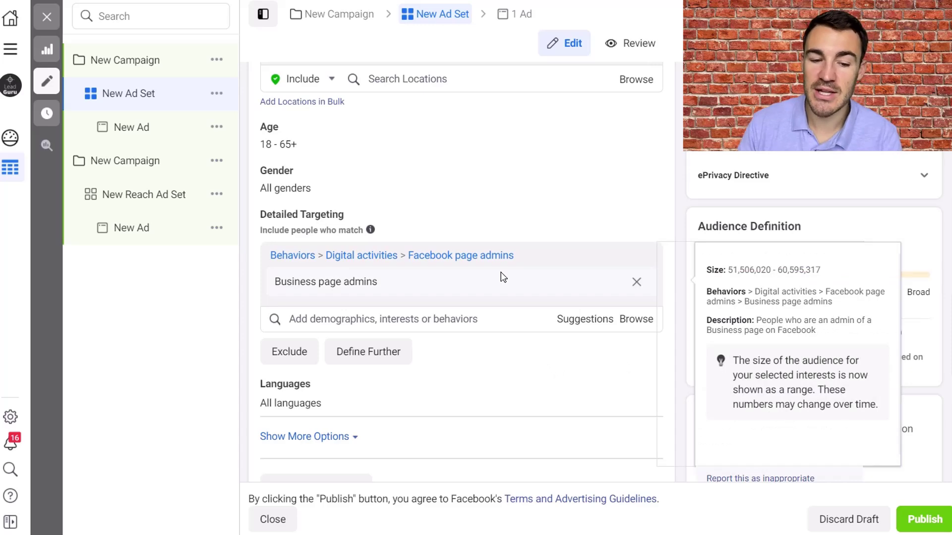